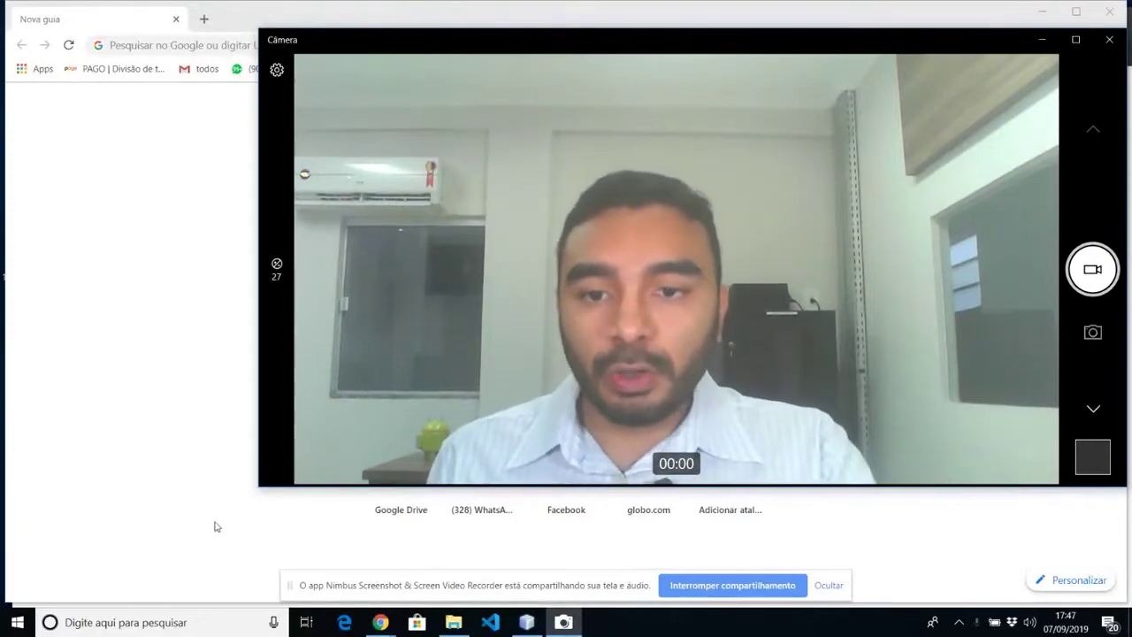
# Glance at the Java download page in the browser, then return to the camera window.
pyautogui.click(380, 622)
pyautogui.click(418, 569)
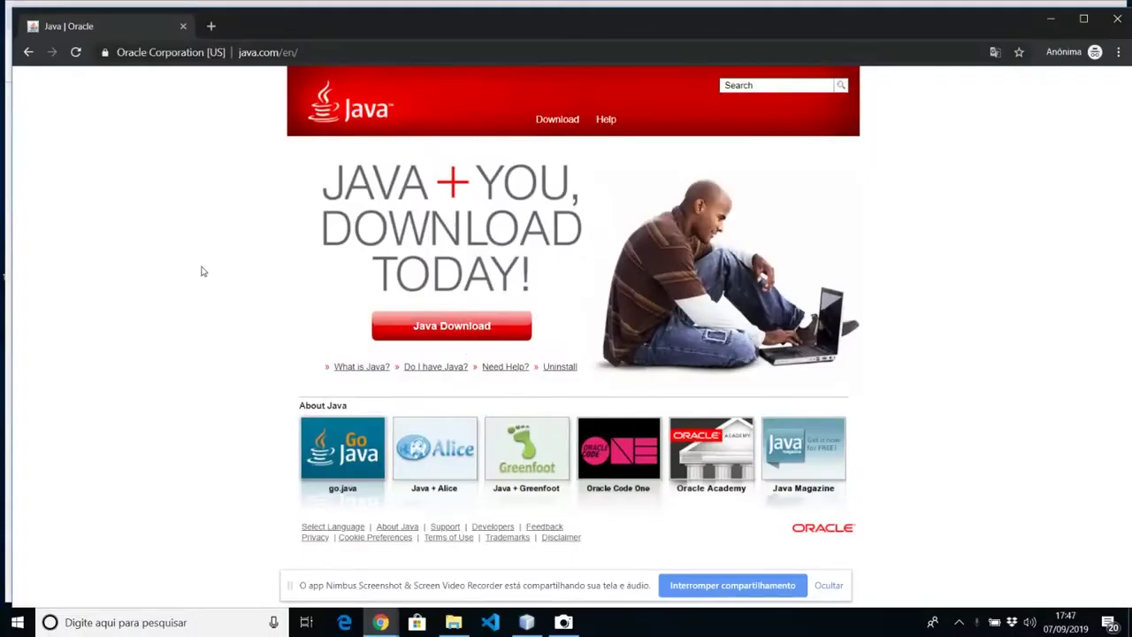
pyautogui.hotkey('alt', 'Tab')
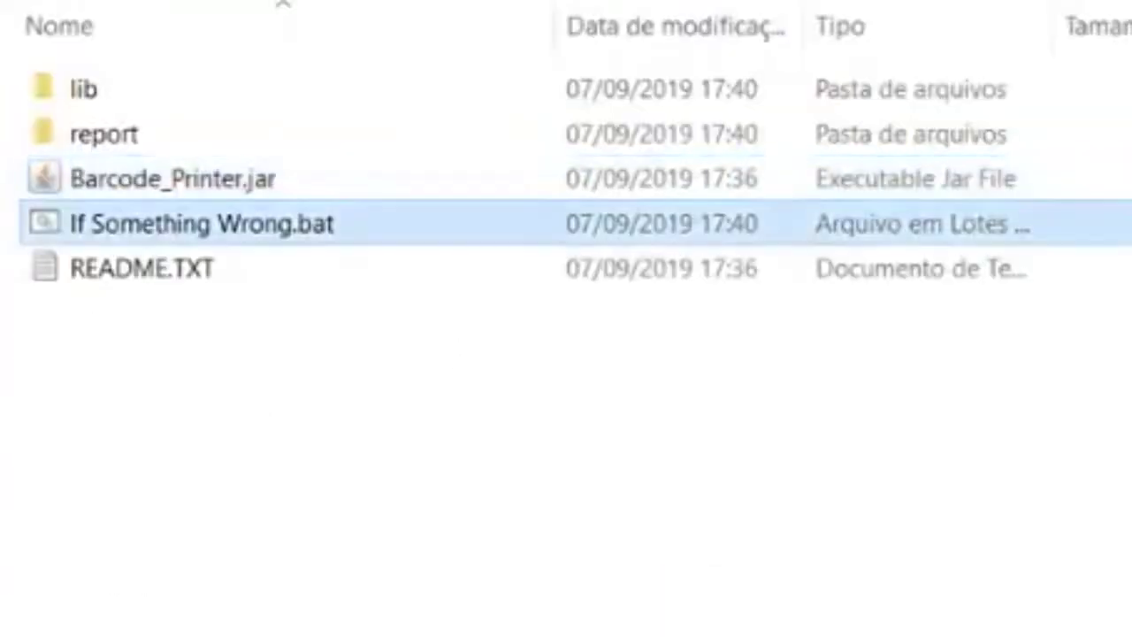
# Select Barcode_Printer.jar in the Barcode Printer folder and run it.
pyautogui.click(201, 224)
pyautogui.click(172, 178)
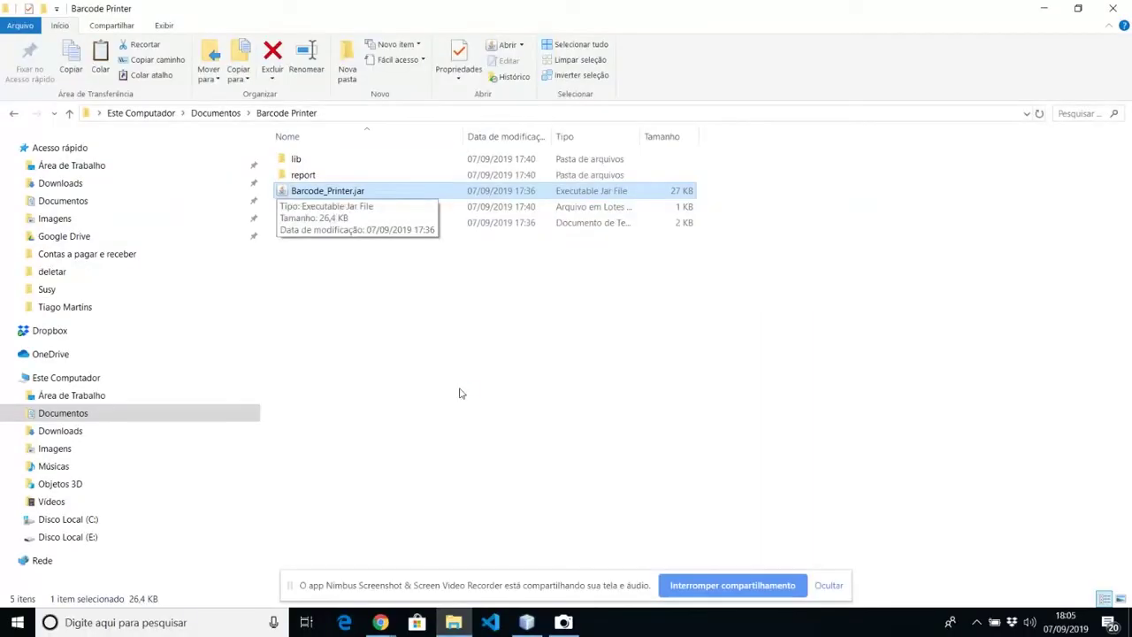
pyautogui.press('Return')
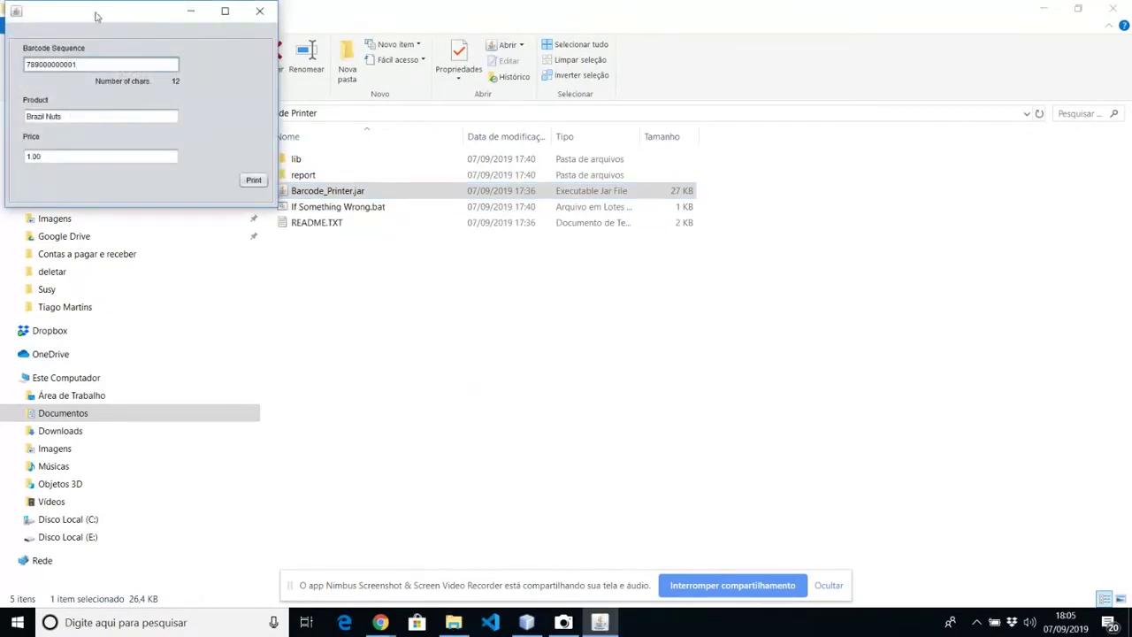
pyautogui.moveTo(96, 16); pyautogui.dragTo(572, 200)
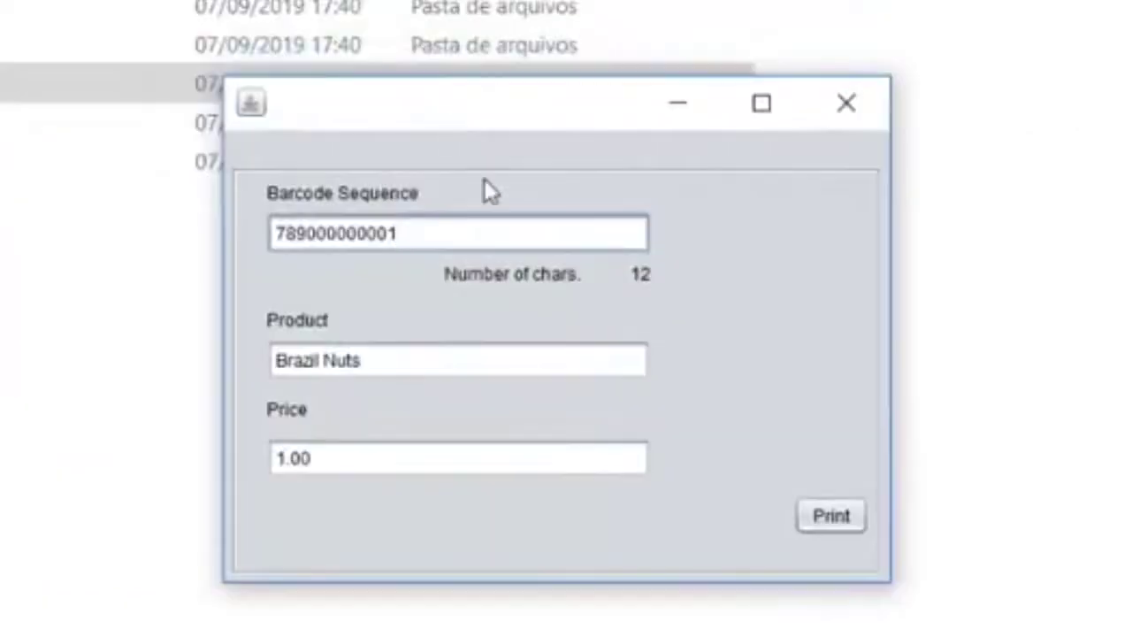
pyautogui.click(477, 230)
pyautogui.click(397, 372)
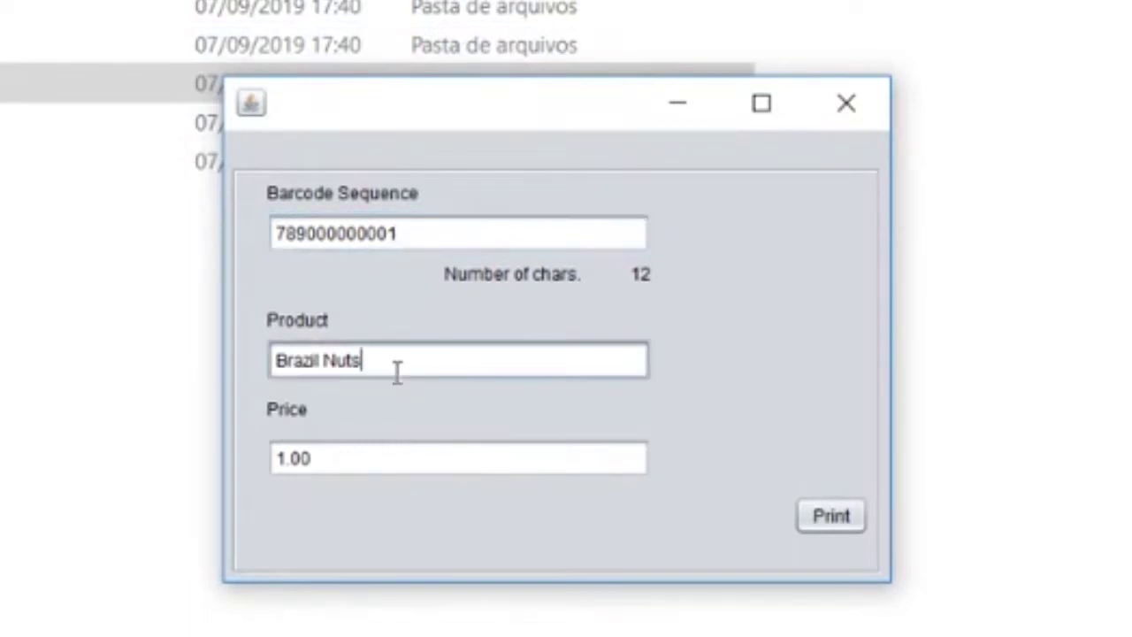
pyautogui.click(389, 458)
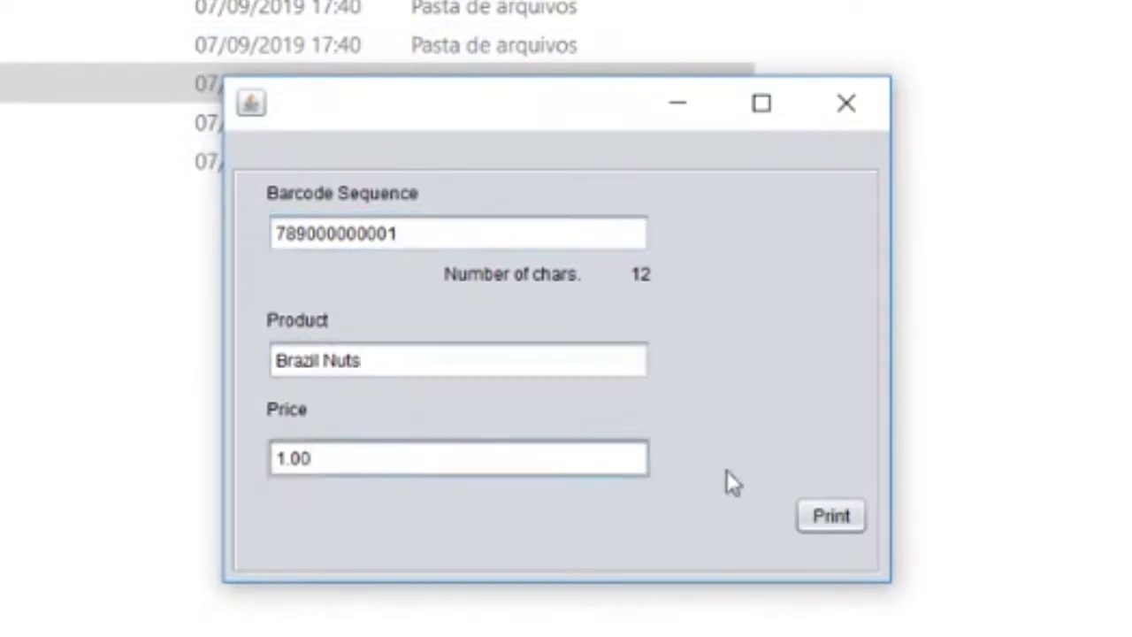
pyautogui.click(827, 517)
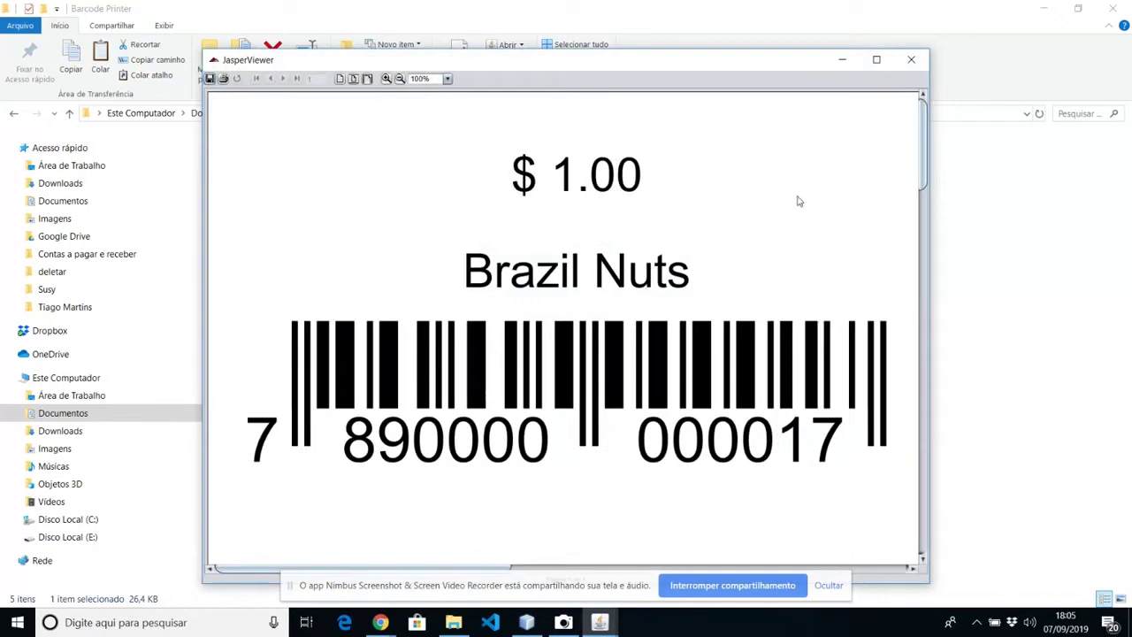
pyautogui.hotkey('alt', 'Tab')
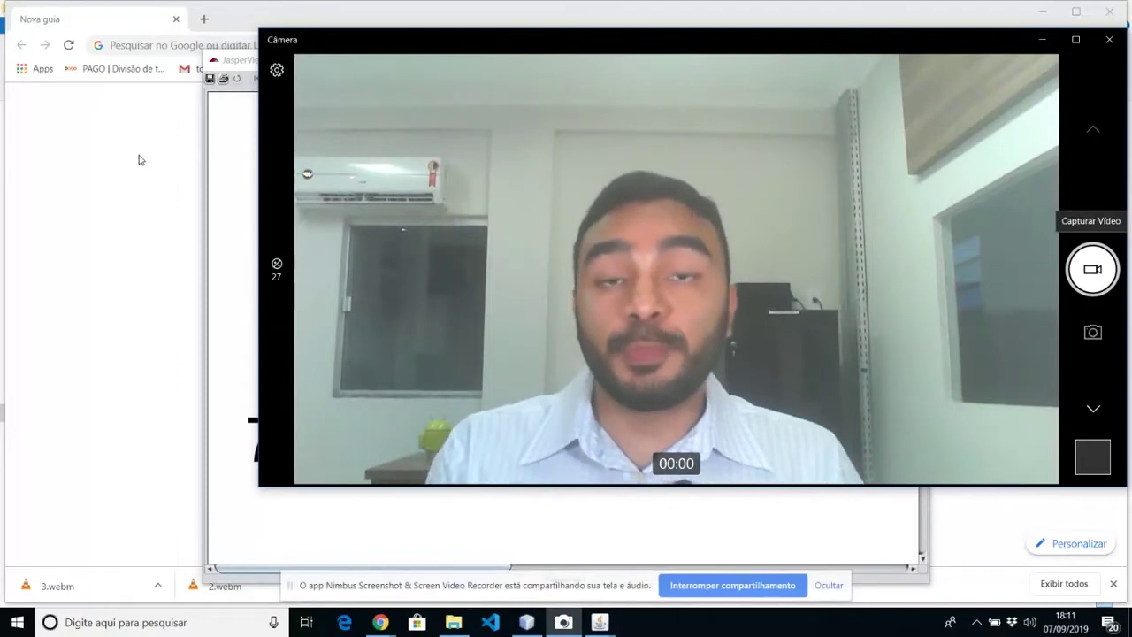
# Close the first label preview and bring the barcode form forward.
pyautogui.click(235, 185)
pyautogui.click(912, 60)
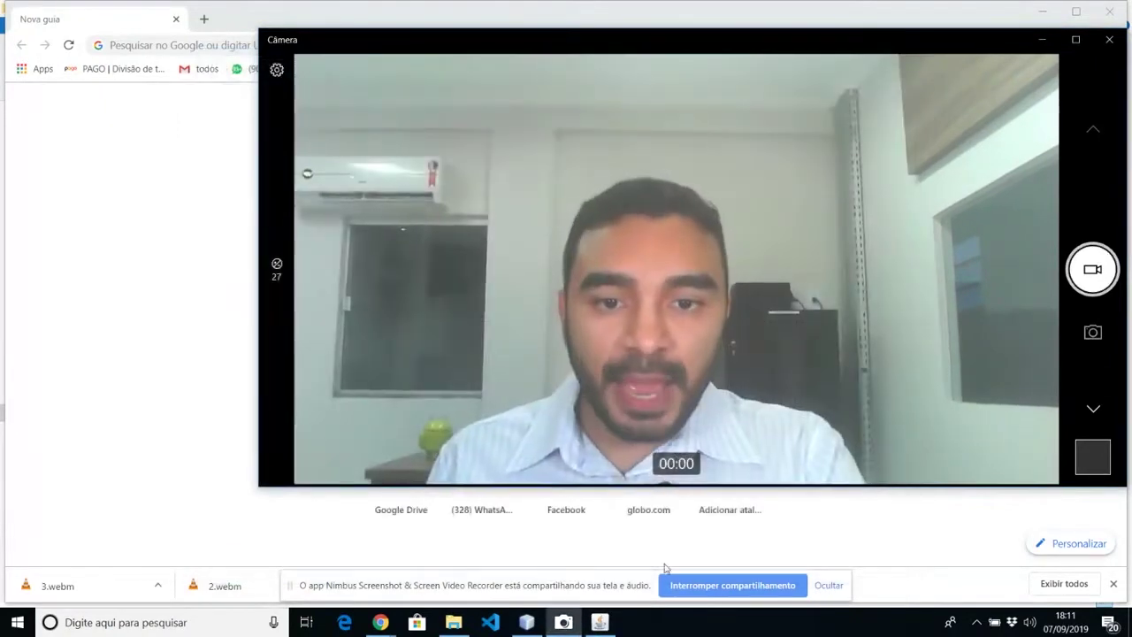
pyautogui.click(600, 622)
pyautogui.moveTo(500, 237); pyautogui.dragTo(386, 107)
pyautogui.click(372, 150)
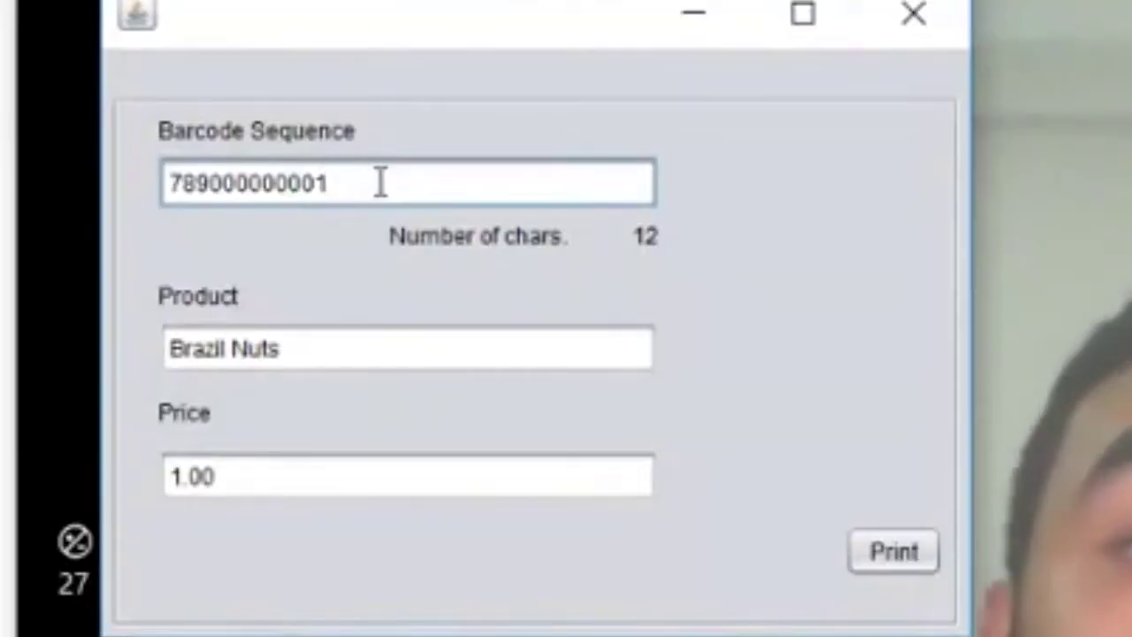
pyautogui.press('BackSpace')
pyautogui.write('2')
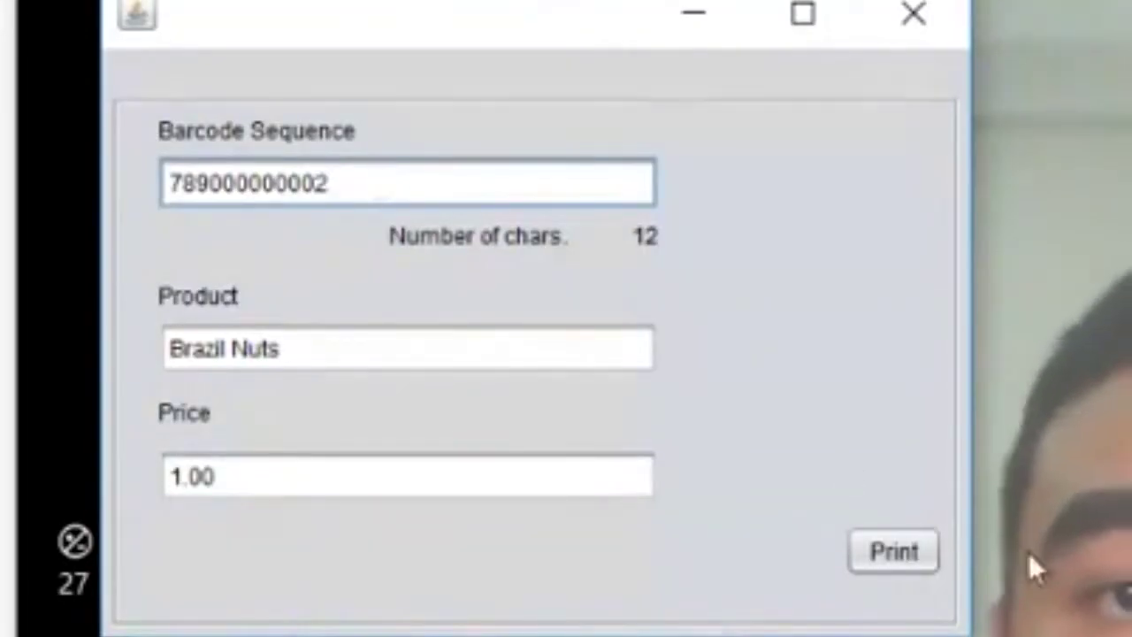
pyautogui.click(895, 554)
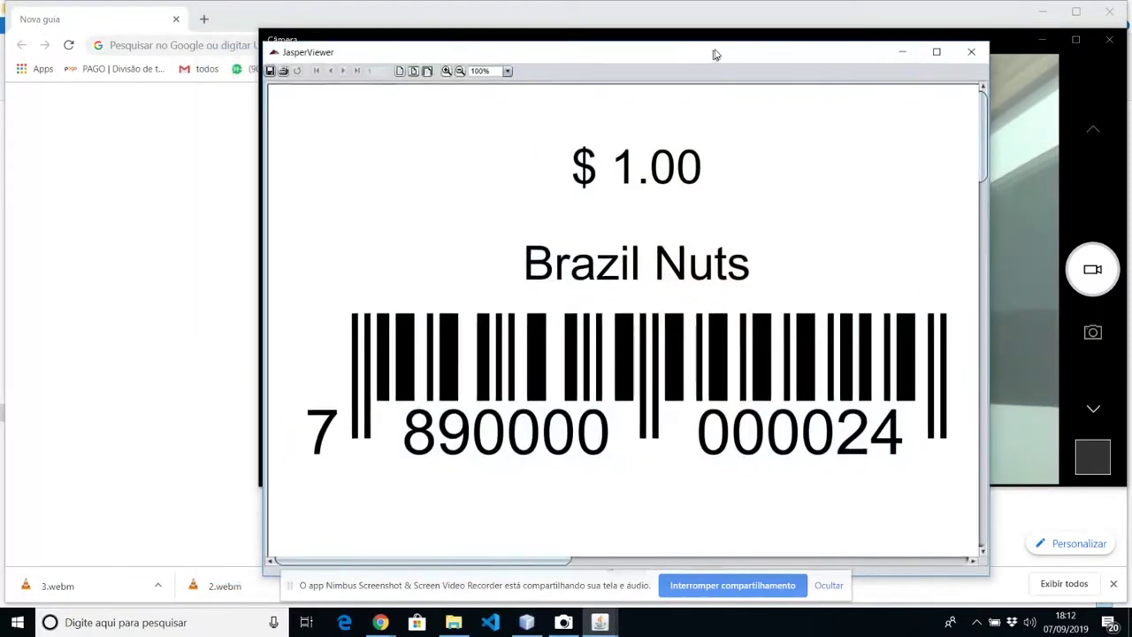
pyautogui.moveTo(715, 55); pyautogui.dragTo(690, 45)
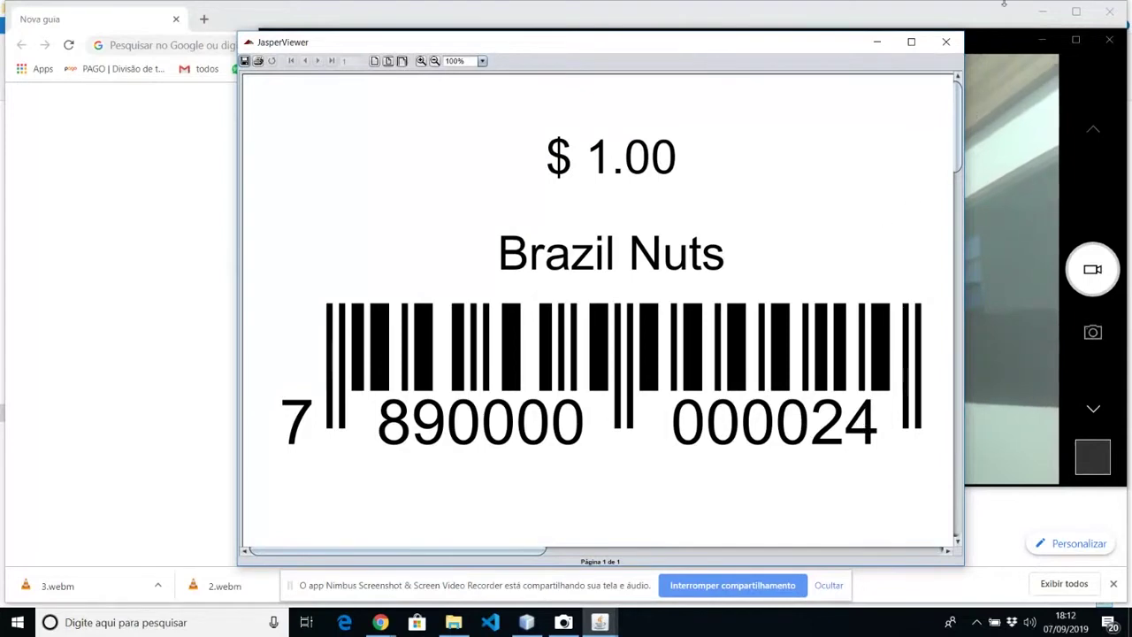
pyautogui.click(947, 45)
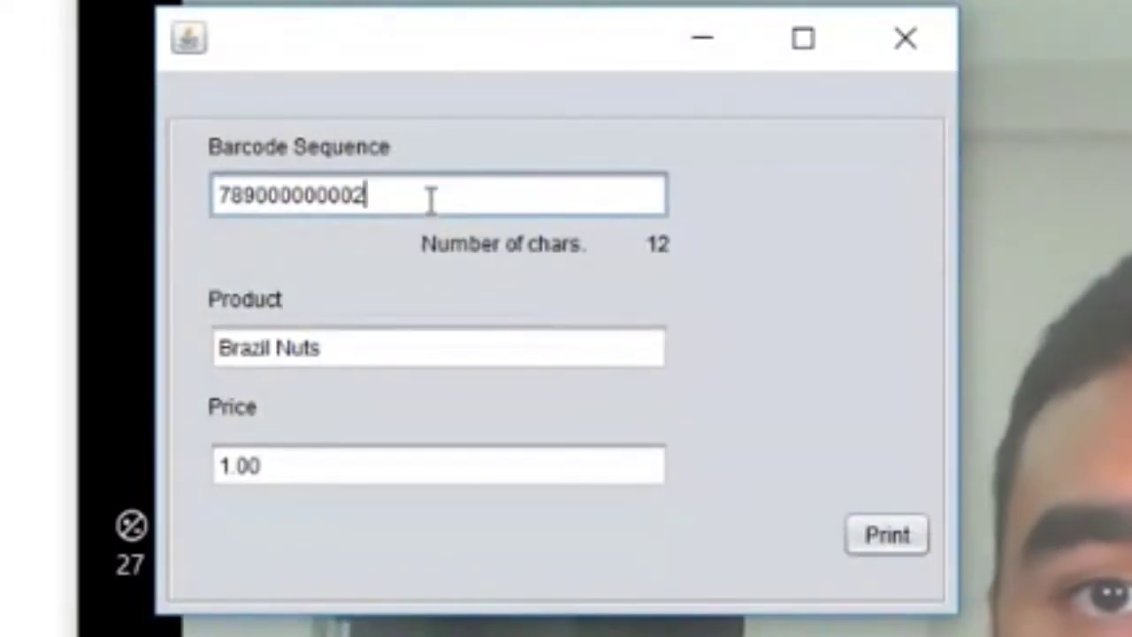
# Try a 13-digit sequence ending in 2, dismiss the invalid-code error, and remove the extra digit.
pyautogui.write('2')
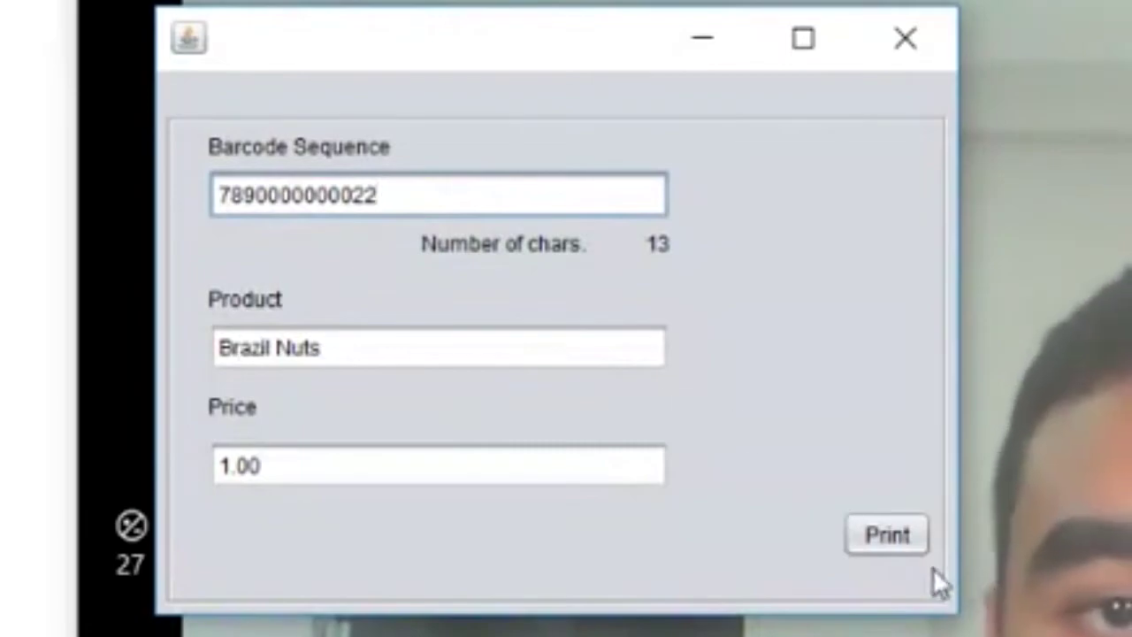
pyautogui.click(911, 544)
pyautogui.click(631, 330)
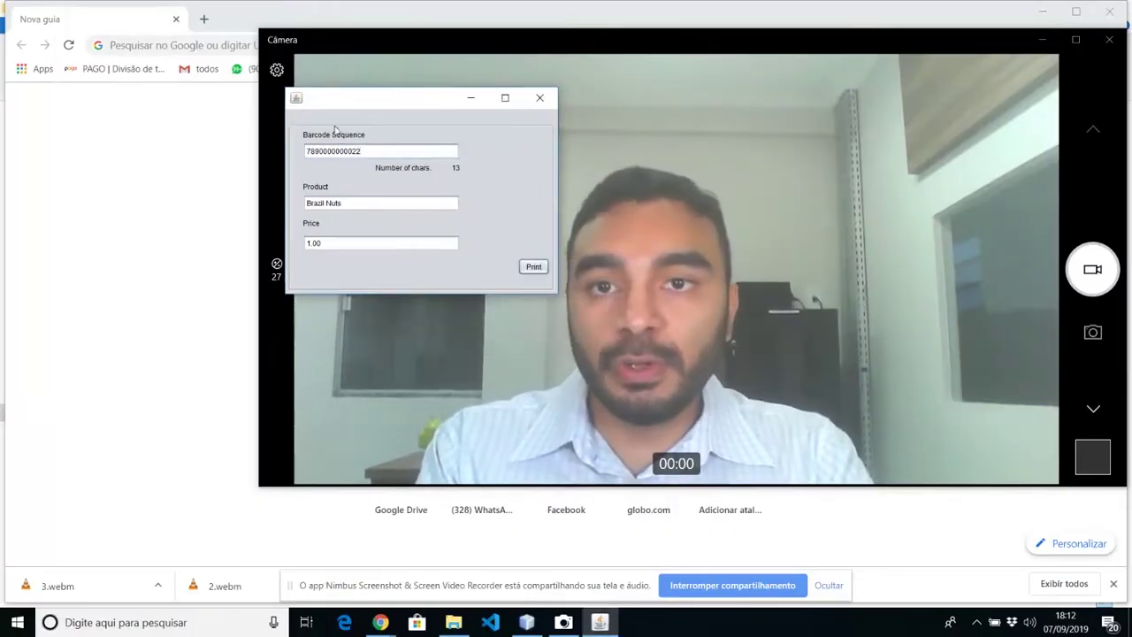
pyautogui.press('BackSpace')
pyautogui.press('Left')
pyautogui.press('Left')
pyautogui.press('Left')
pyautogui.press('Left')
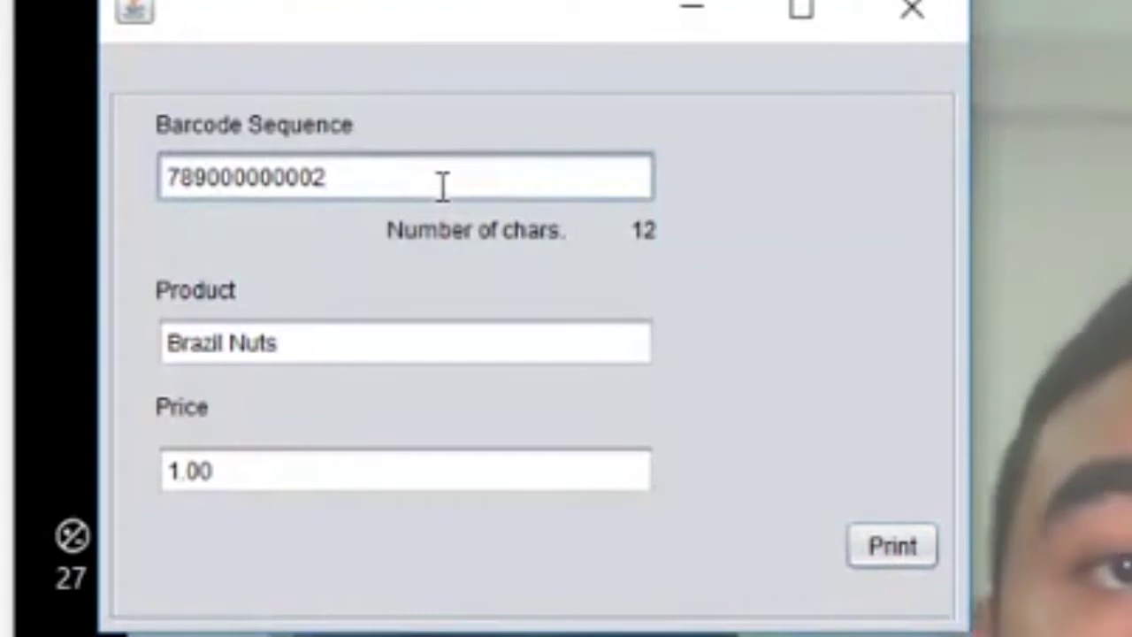
pyautogui.press('Right')
pyautogui.press('Right')
pyautogui.press('Right')
pyautogui.press('Right')
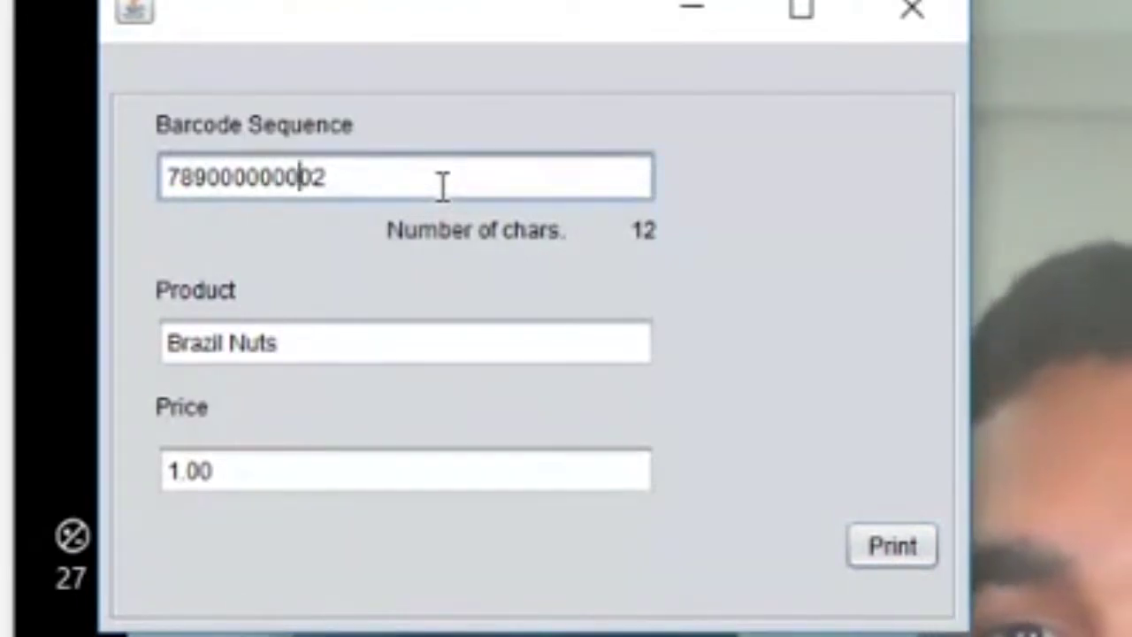
pyautogui.press('Left')
pyautogui.hotkey('shift', 'Left')
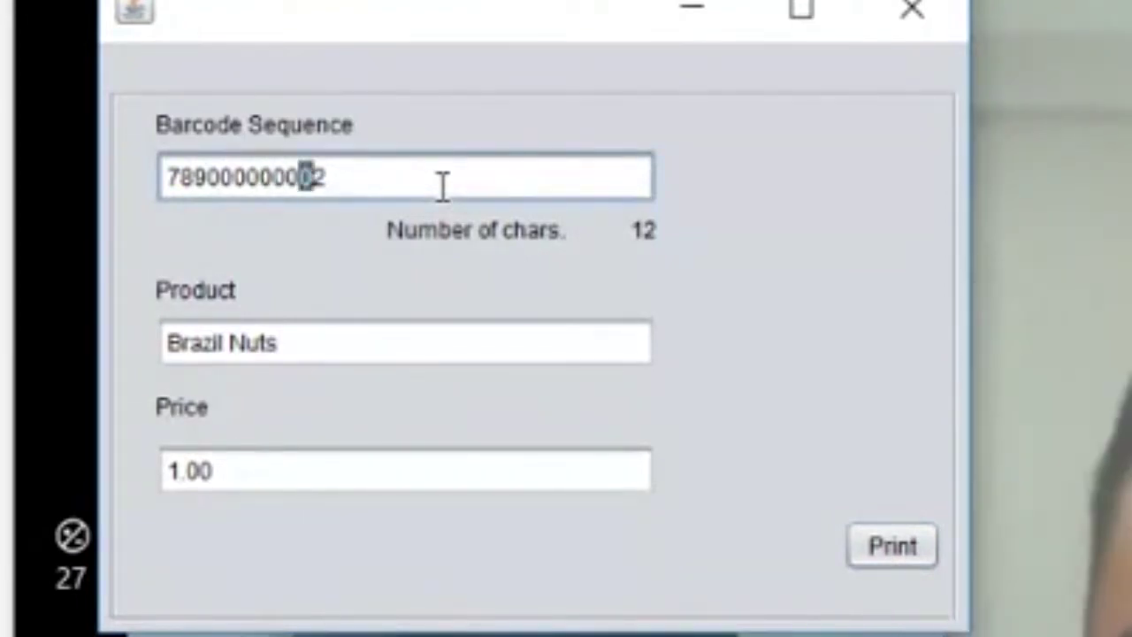
pyautogui.write('1')
pyautogui.click(856, 548)
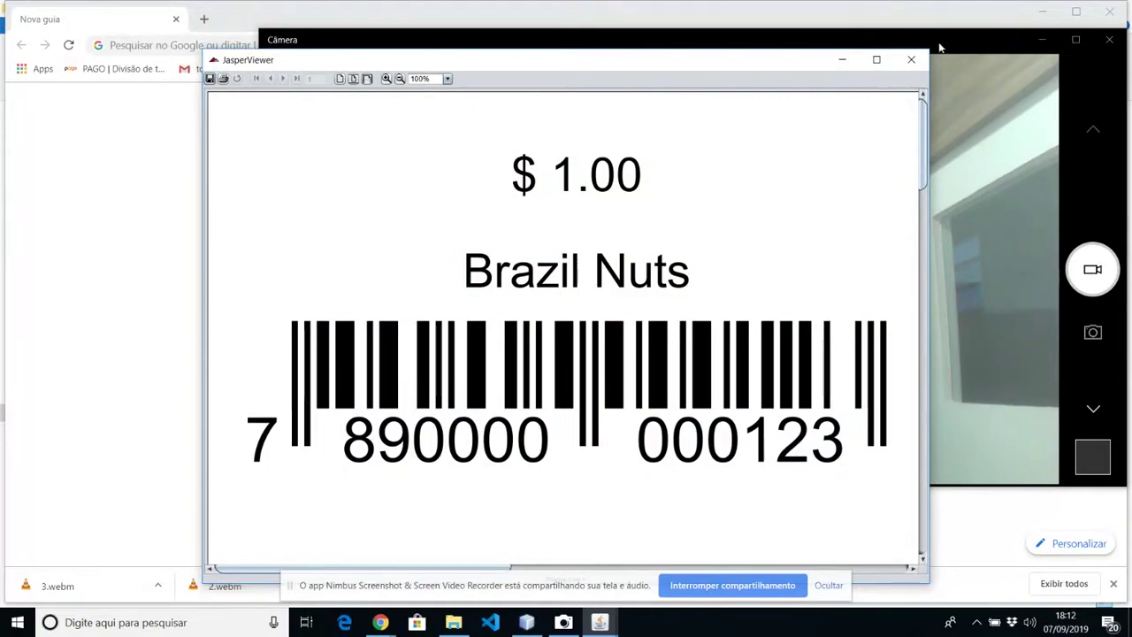
# Close the preview and change the product to Pen and the price to 2.00.
pyautogui.click(911, 60)
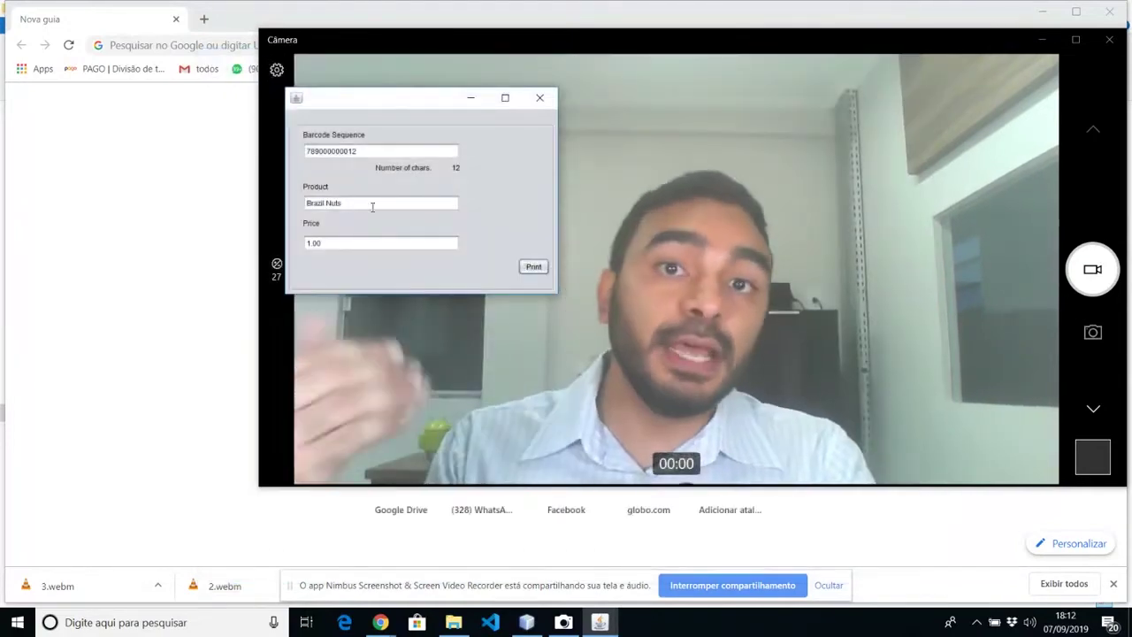
pyautogui.moveTo(373, 207); pyautogui.dragTo(212, 187)
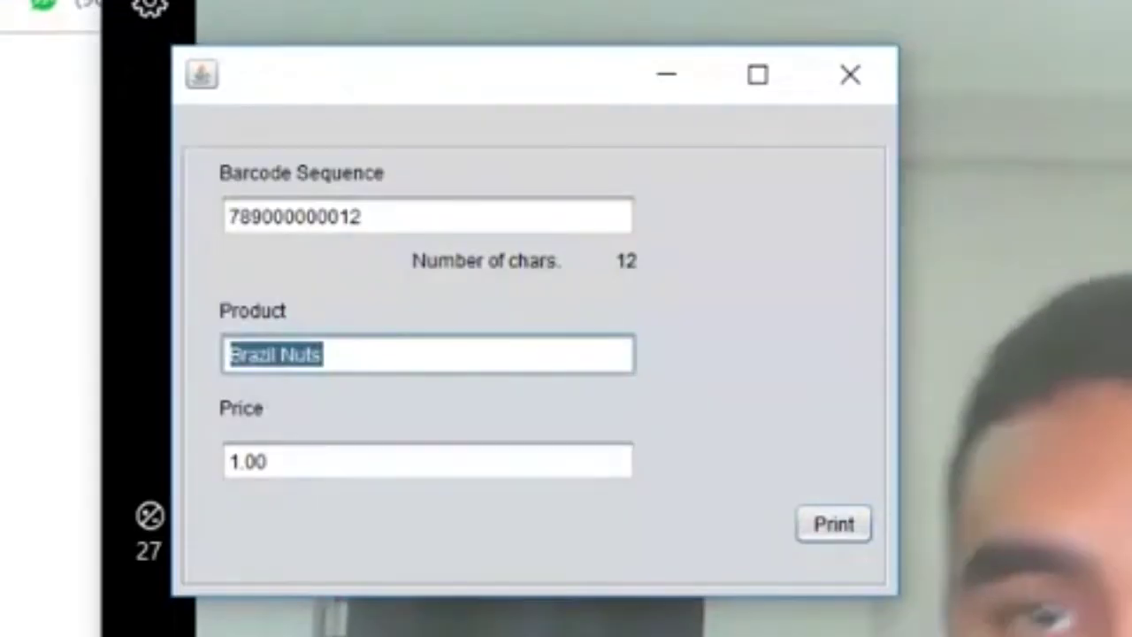
pyautogui.write('Pen')
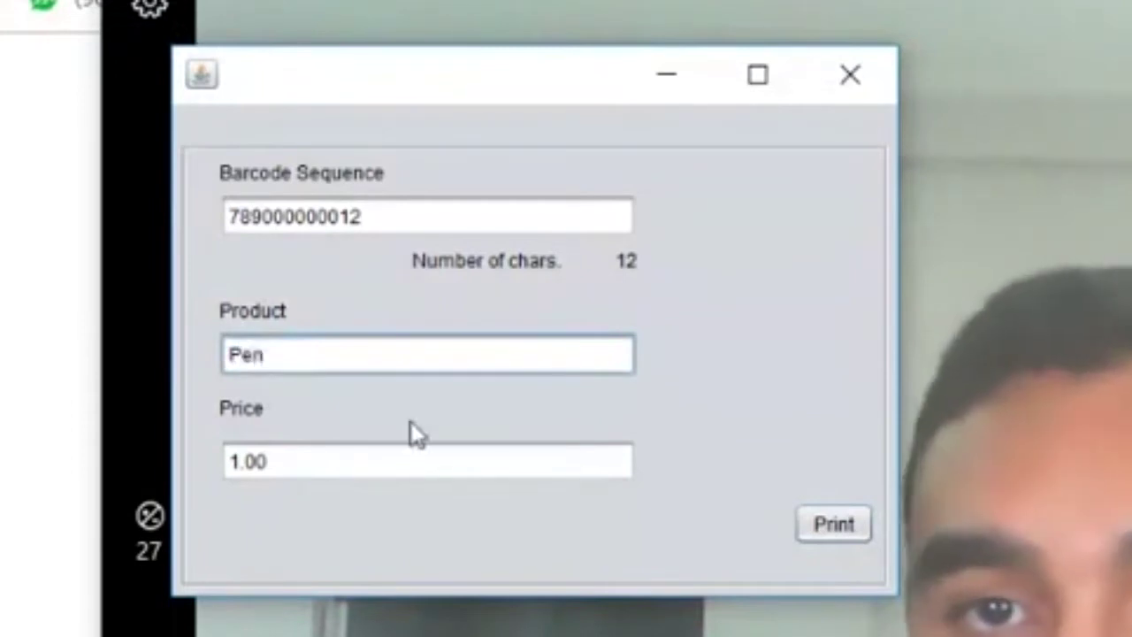
pyautogui.click(354, 458)
pyautogui.press('Home')
pyautogui.hotkey('shift', 'Right')
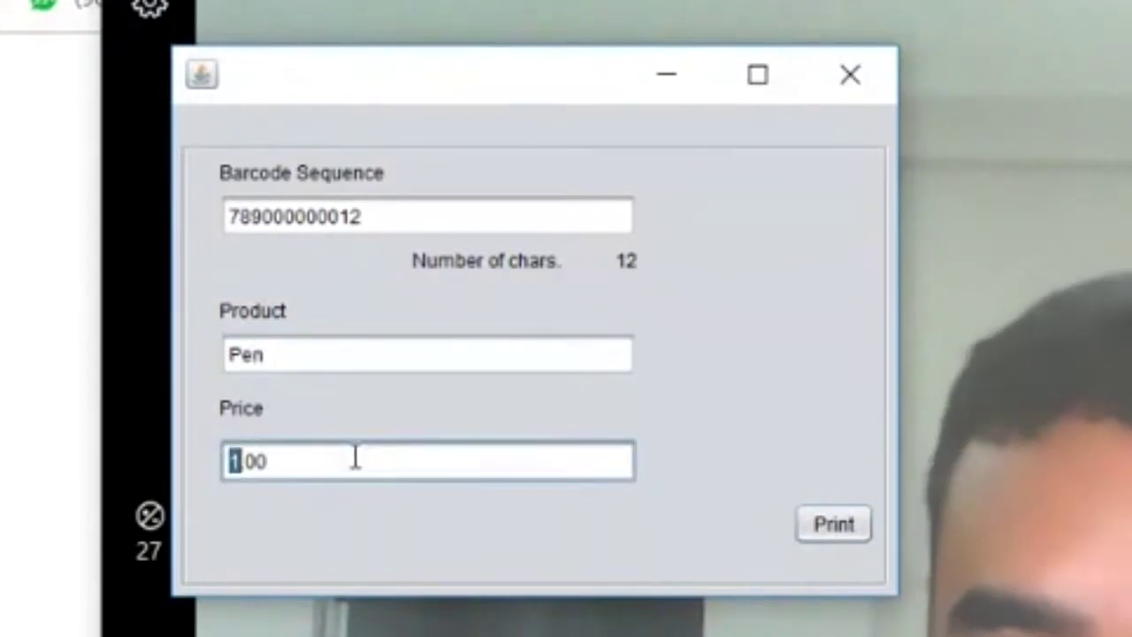
pyautogui.write('2')
# Generate the Pen label preview, close it, and bring the form back.
pyautogui.click(821, 526)
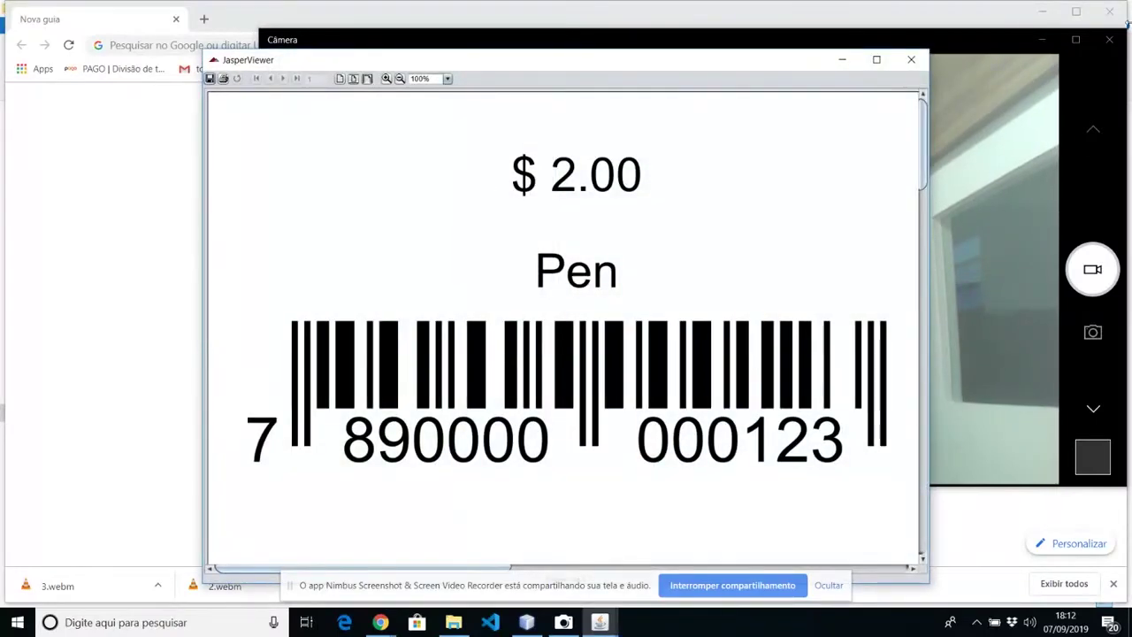
pyautogui.click(911, 60)
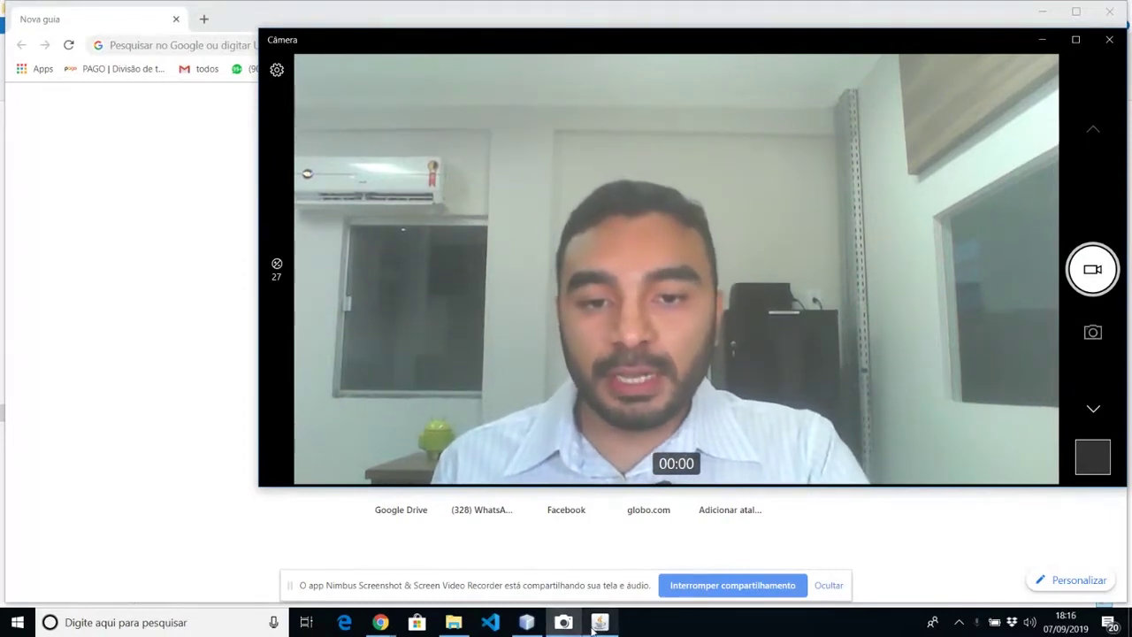
pyautogui.hotkey('alt', 'Tab')
# Regenerate the $2.00 Pen label preview and return to it from the webcam window.
pyautogui.click(534, 267)
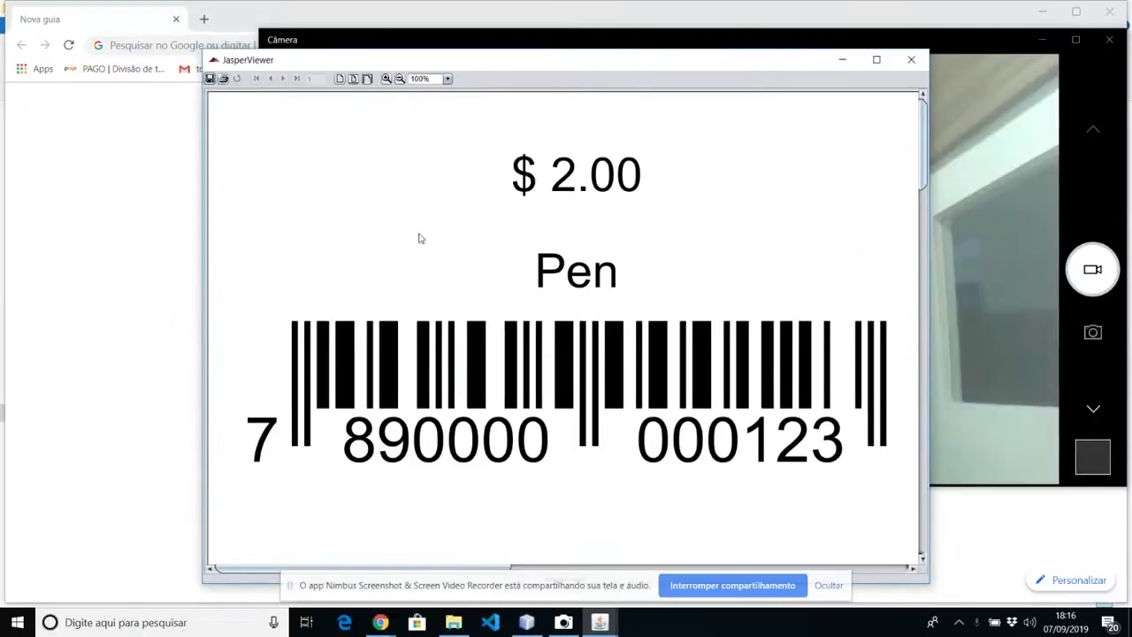
pyautogui.hotkey('alt', 'Tab')
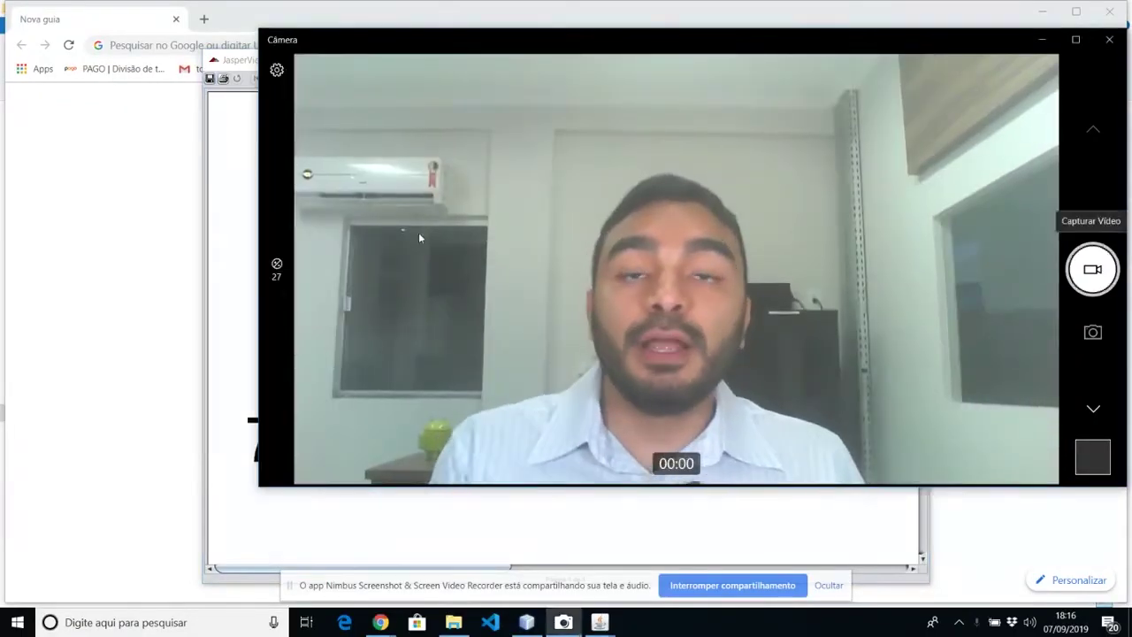
pyautogui.hotkey('alt', 'Tab')
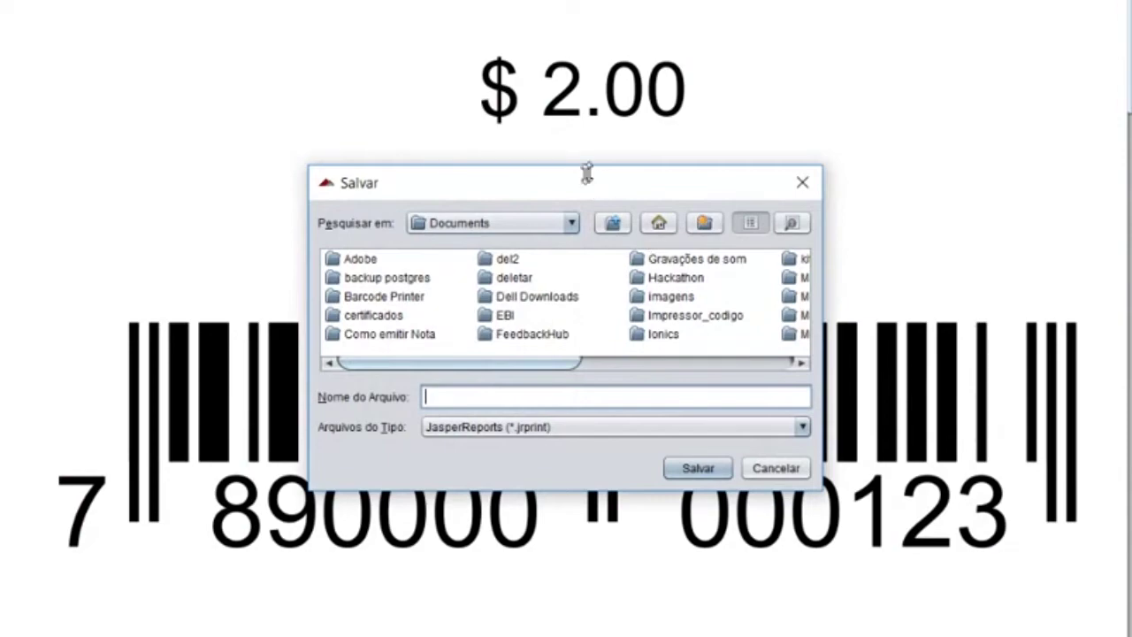
# Save the label as Pen.pdf (PDF type) in the Barcode Printer folder, overwriting the existing file.
pyautogui.moveTo(586, 174); pyautogui.dragTo(587, 0)
pyautogui.moveTo(459, 0); pyautogui.dragTo(14, 31)
pyautogui.click(79, 430)
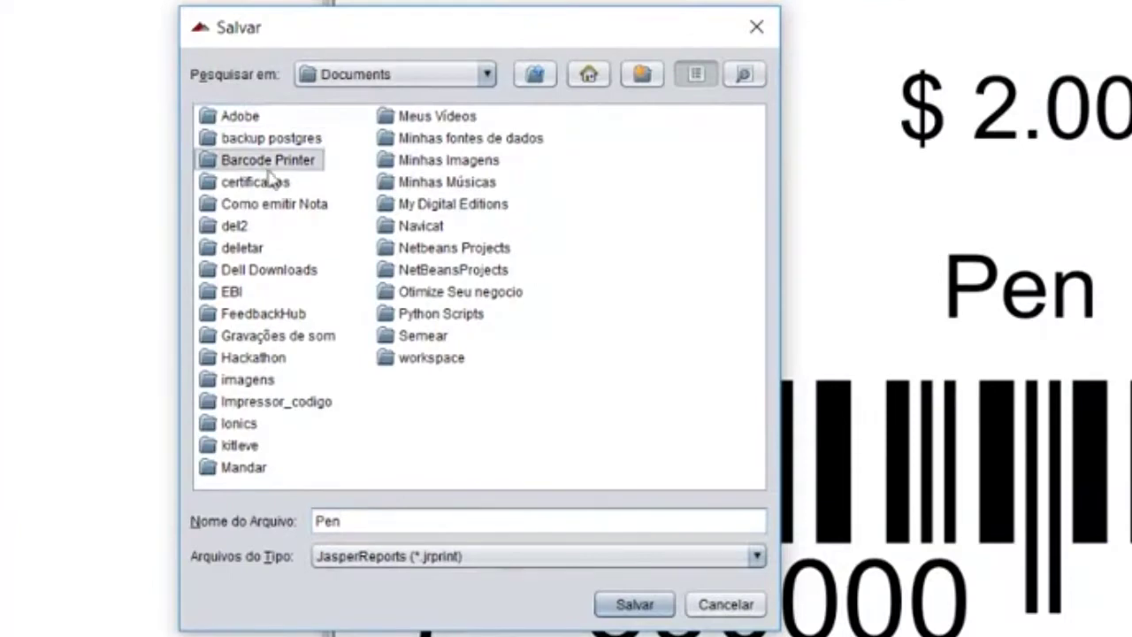
pyautogui.doubleClick(266, 167)
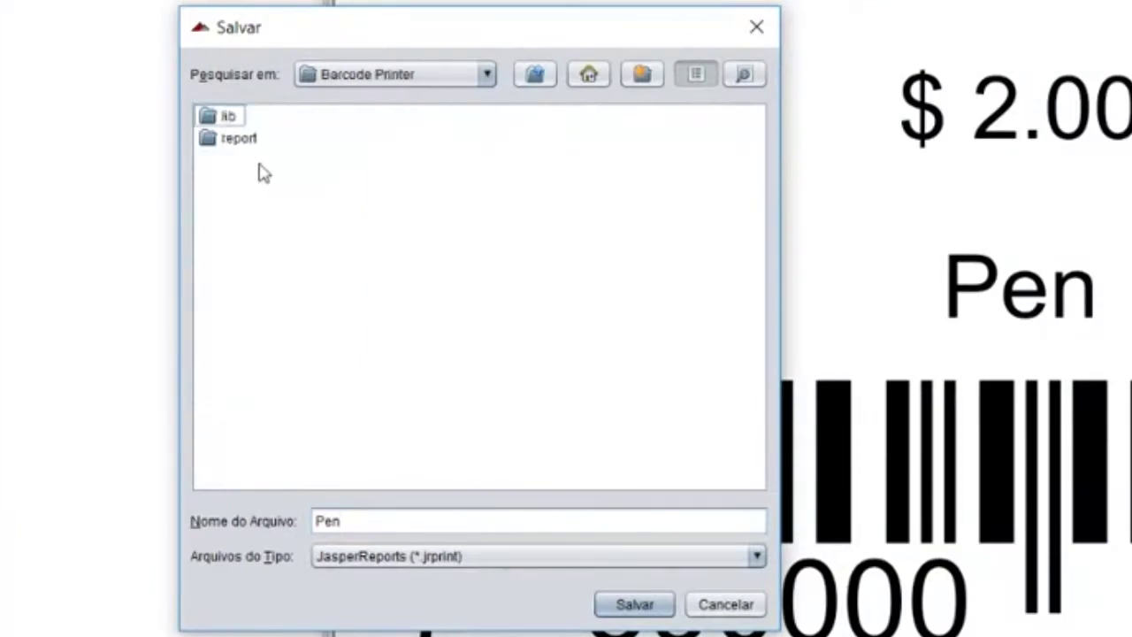
pyautogui.click(449, 557)
pyautogui.click(423, 608)
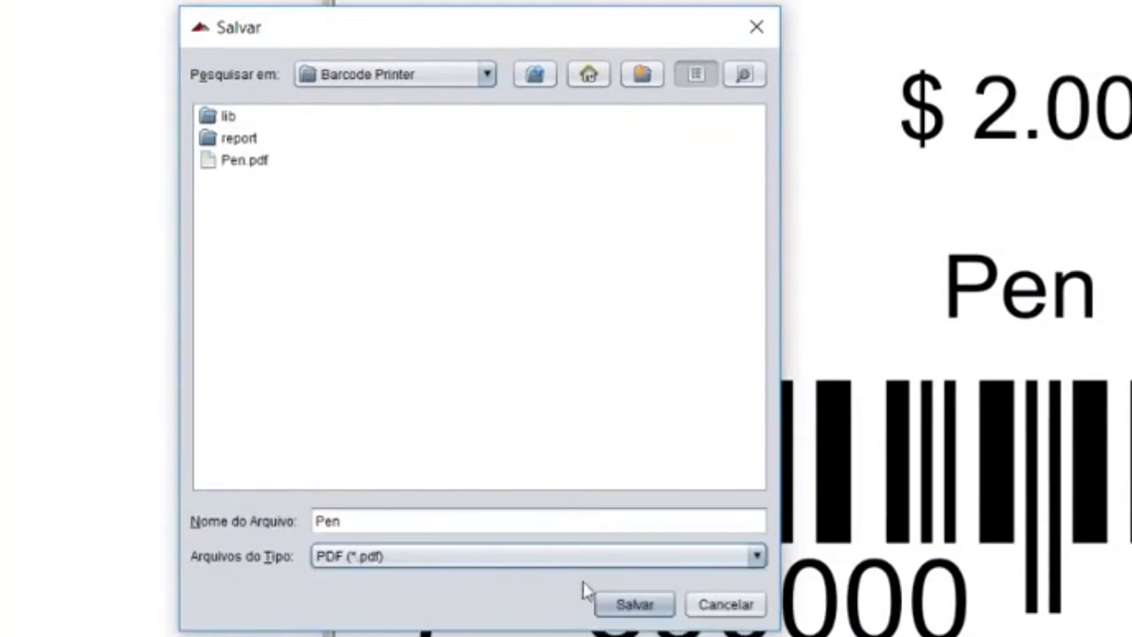
pyautogui.click(640, 605)
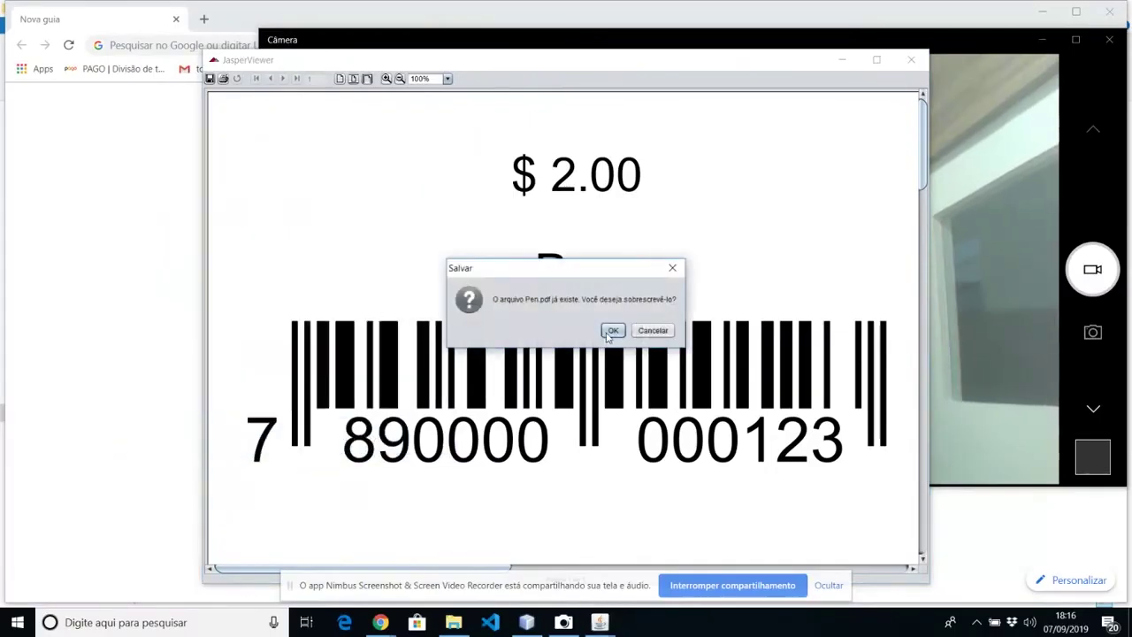
pyautogui.click(612, 331)
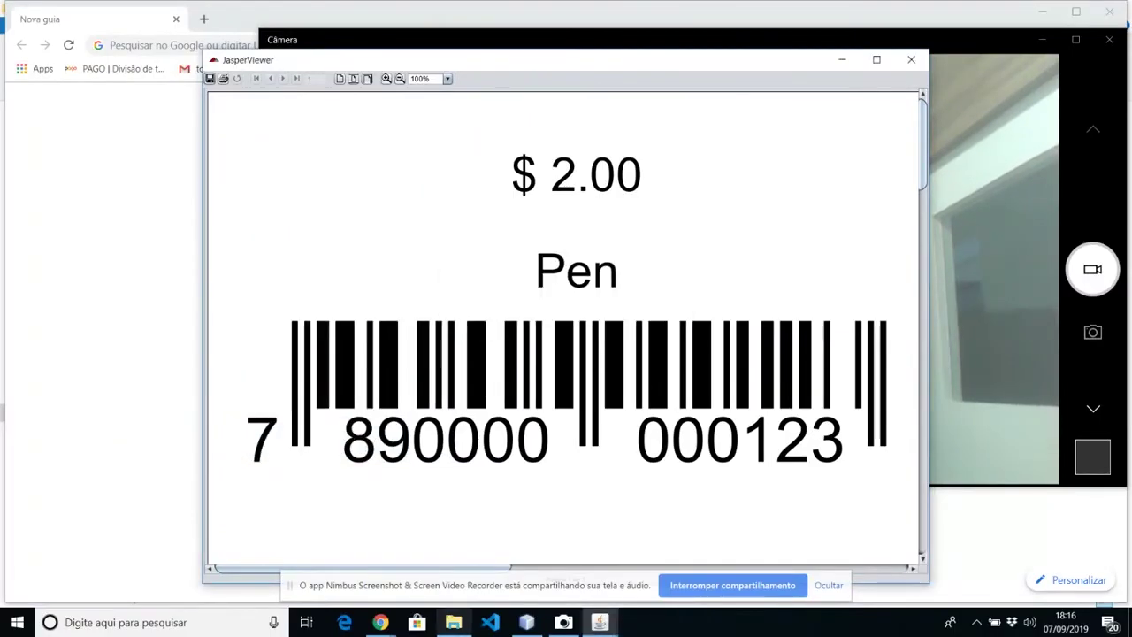
pyautogui.click(454, 623)
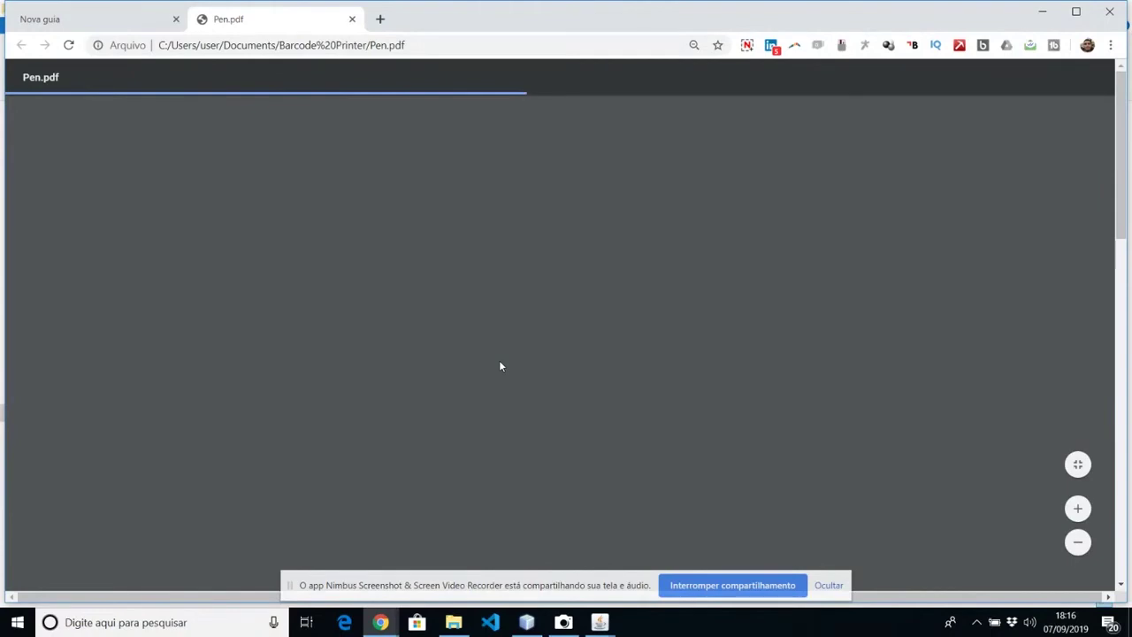
# View the $2.00 Pen barcode label in Chrome's PDF viewer, scrolling through it.
pyautogui.hotkey('alt', 'Tab')
pyautogui.hotkey('alt', 'Tab')
pyautogui.hotkey('alt', 'Tab')
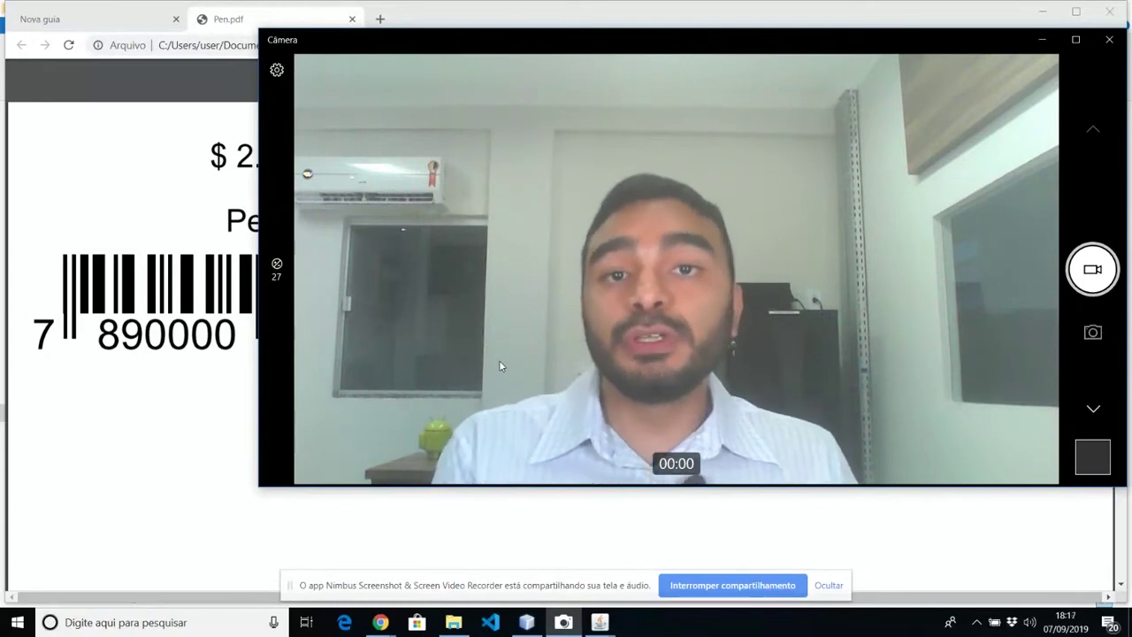
pyautogui.click(143, 348)
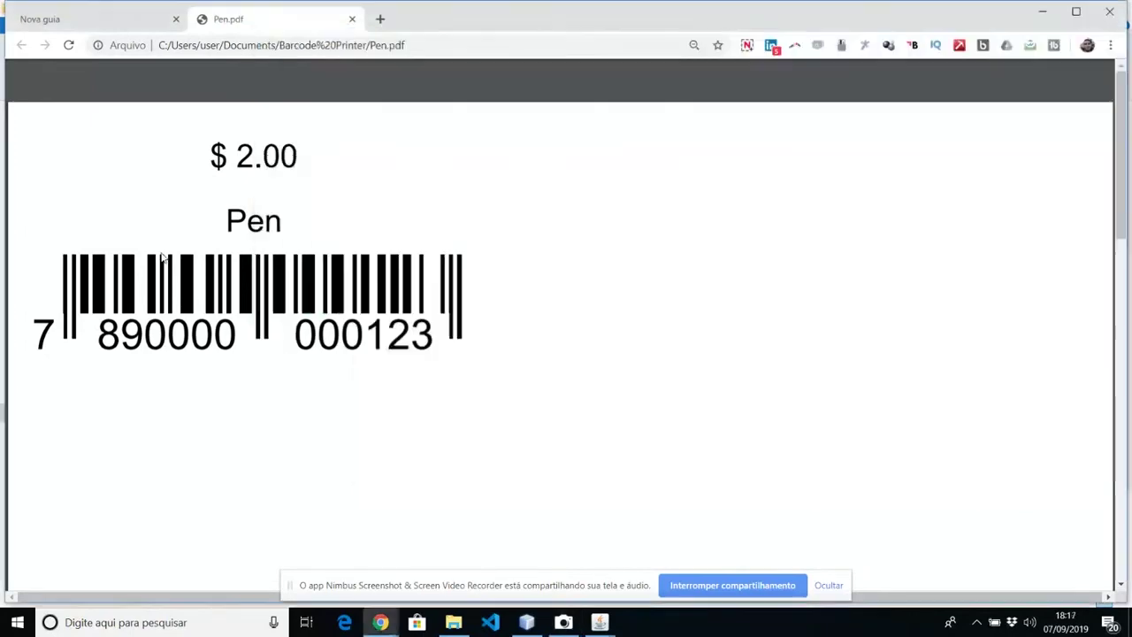
pyautogui.scroll(-2, 162, 256)
pyautogui.scroll(2, 162, 255)
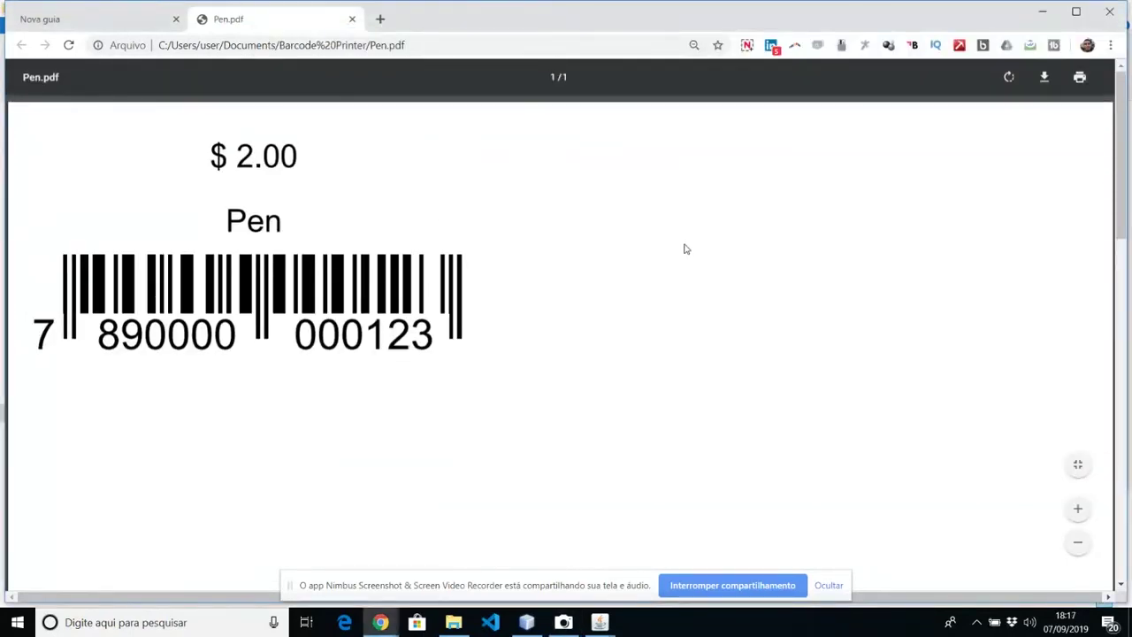
pyautogui.hotkey('alt', 'Tab')
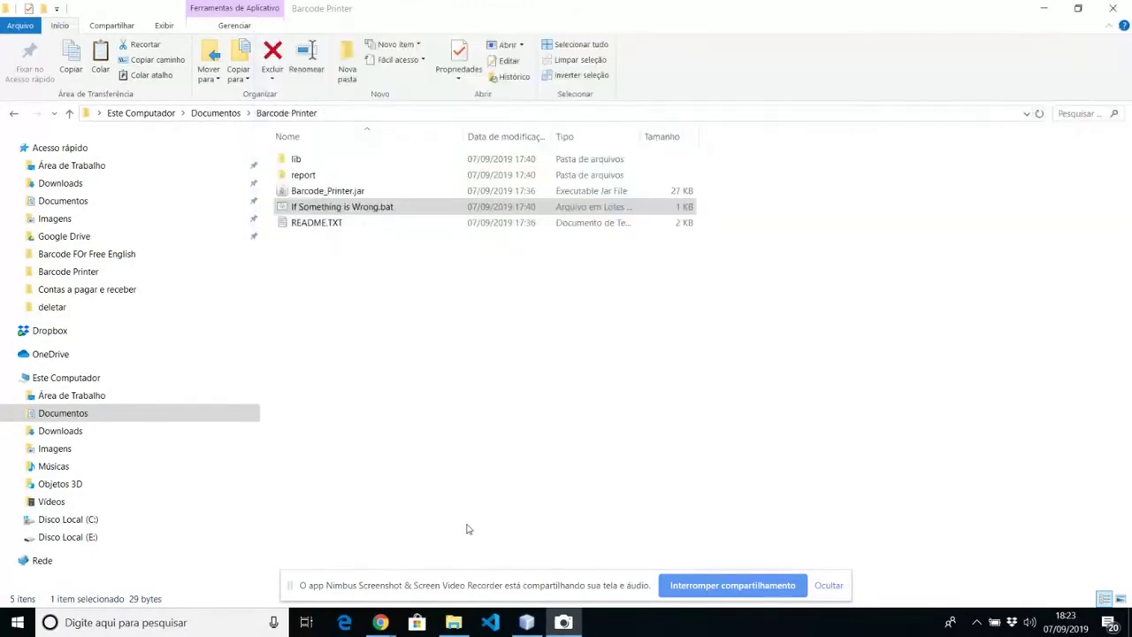
# Run If Something is Wrong.bat and arrange the command window and Barcode Printer form apart.
pyautogui.click(298, 221)
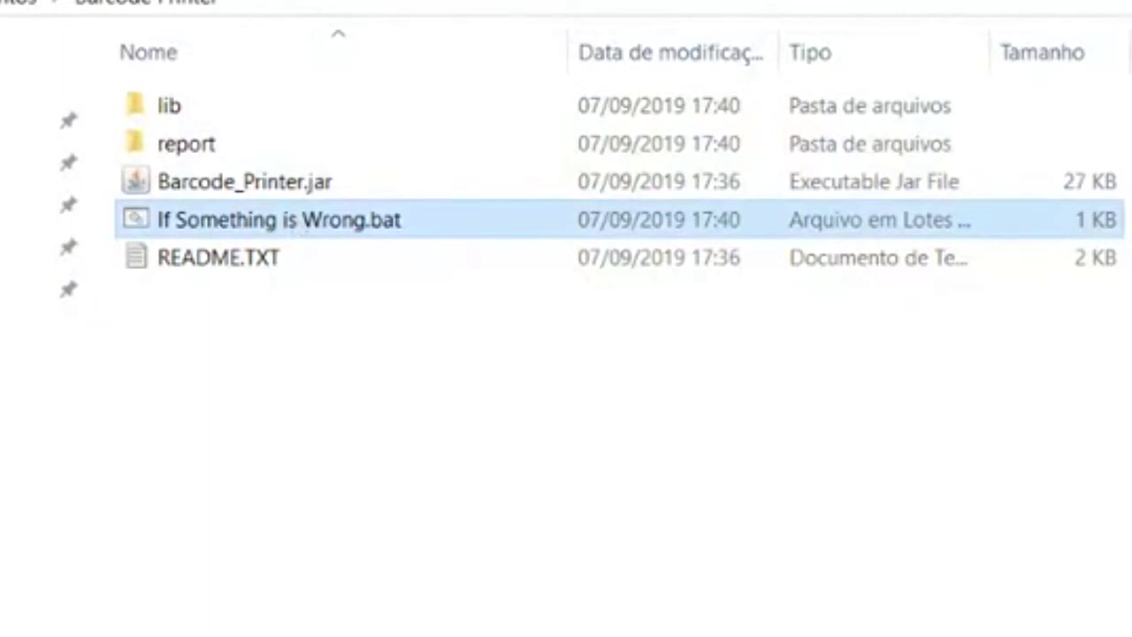
pyautogui.doubleClick(305, 221)
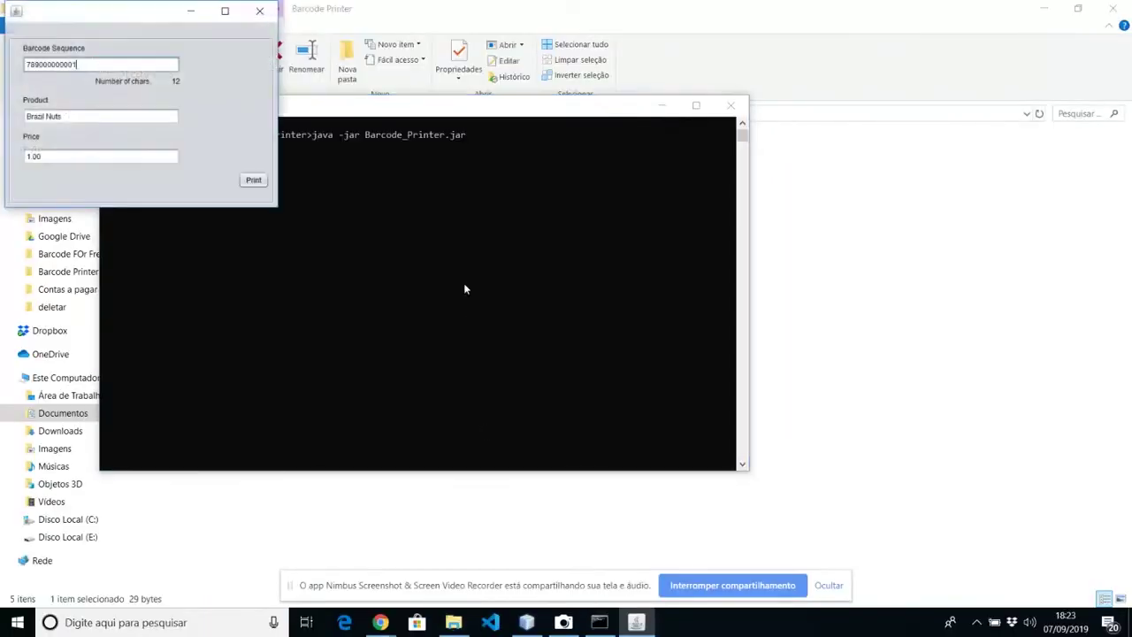
pyautogui.moveTo(495, 107); pyautogui.dragTo(827, 132)
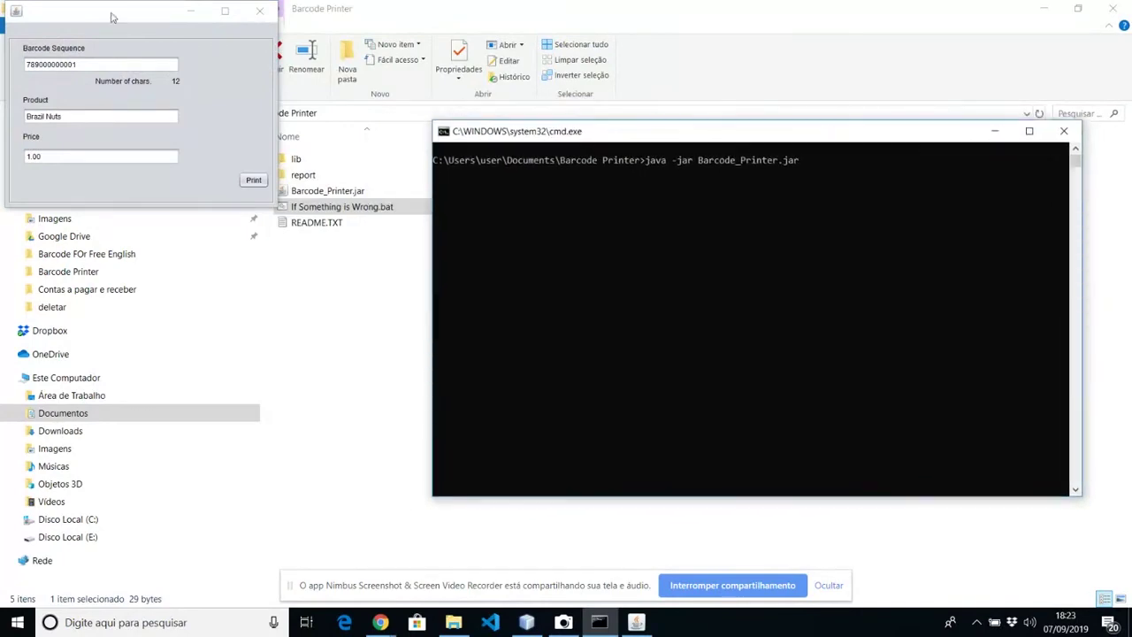
pyautogui.moveTo(109, 12); pyautogui.dragTo(709, 237)
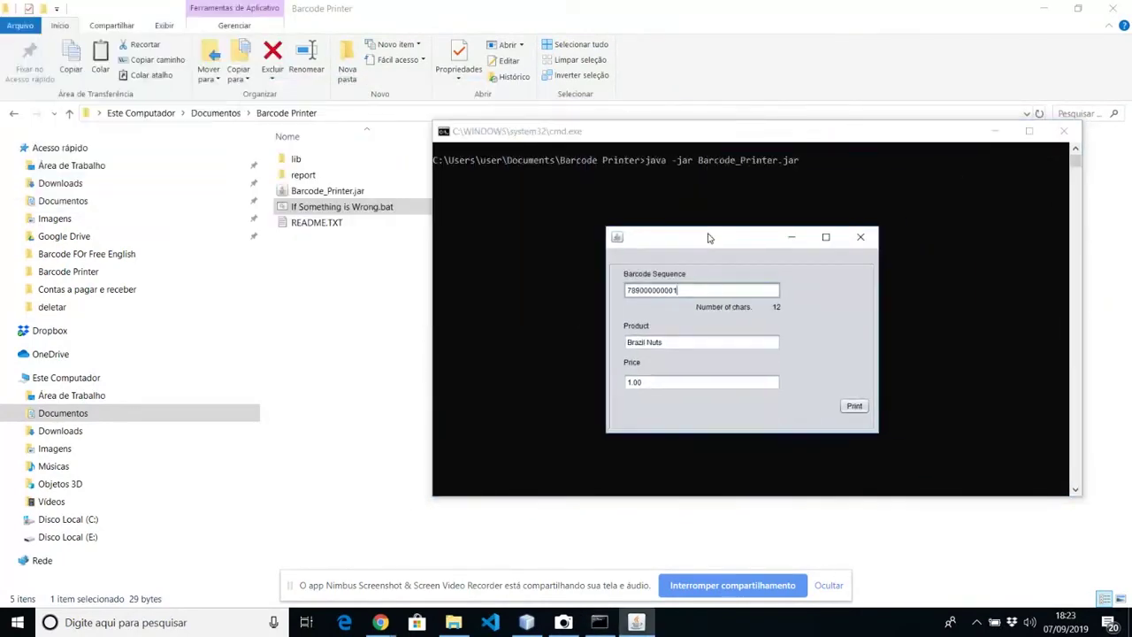
pyautogui.hotkey('alt', 'Tab')
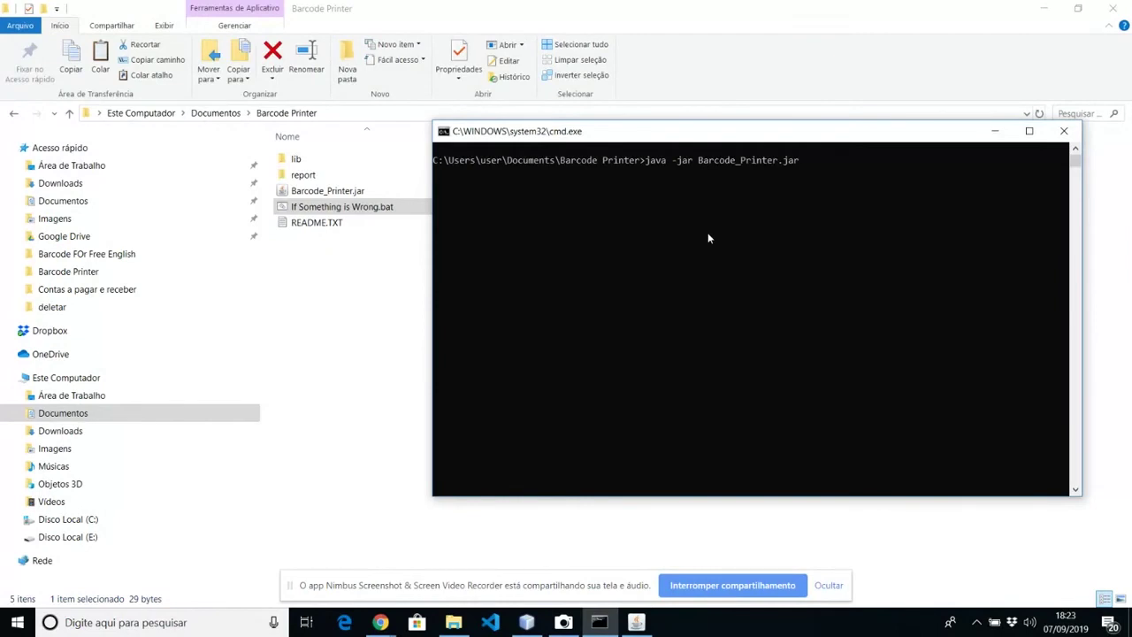
# Switch to the Windows Camera live webcam view.
pyautogui.hotkey('alt', 'Tab')
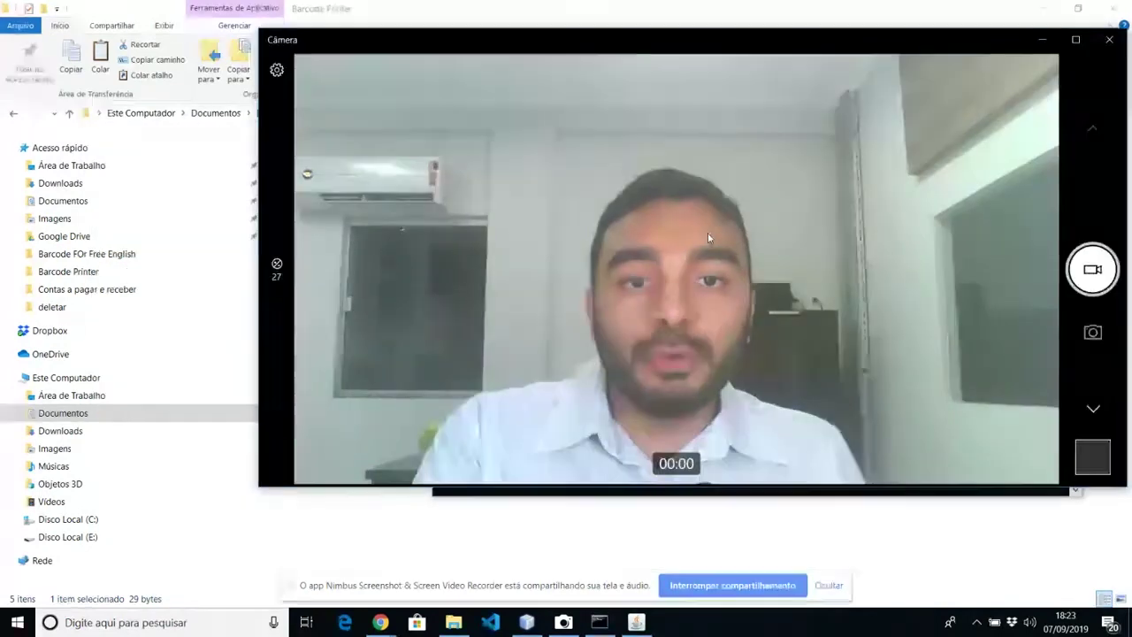